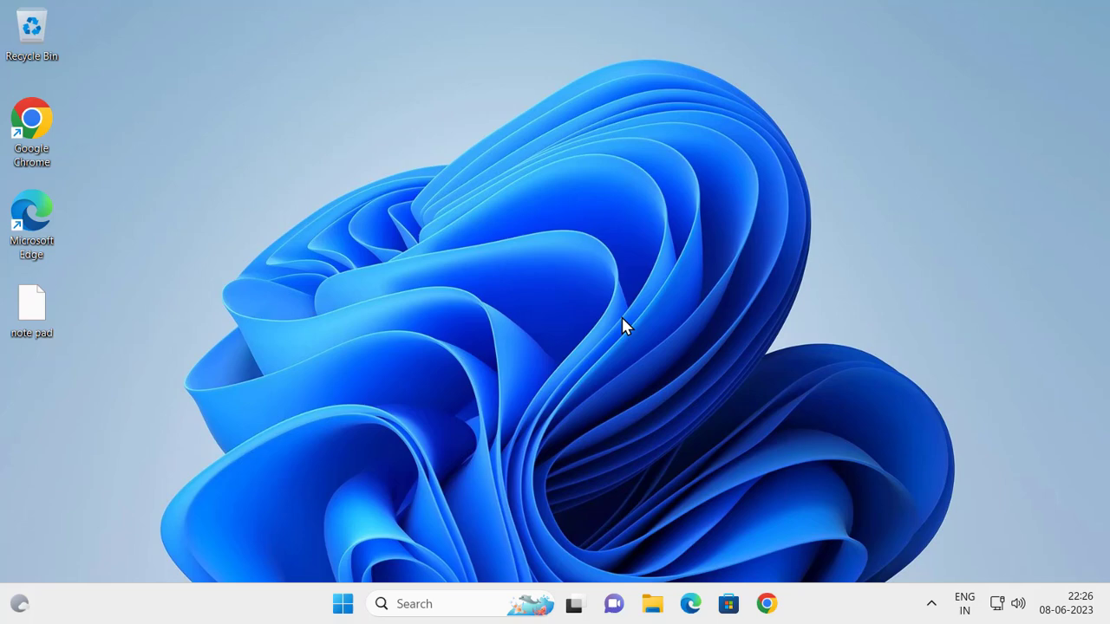
Step: Open the Installed apps page of Windows settings and filter the app list by c++
click(437, 607)
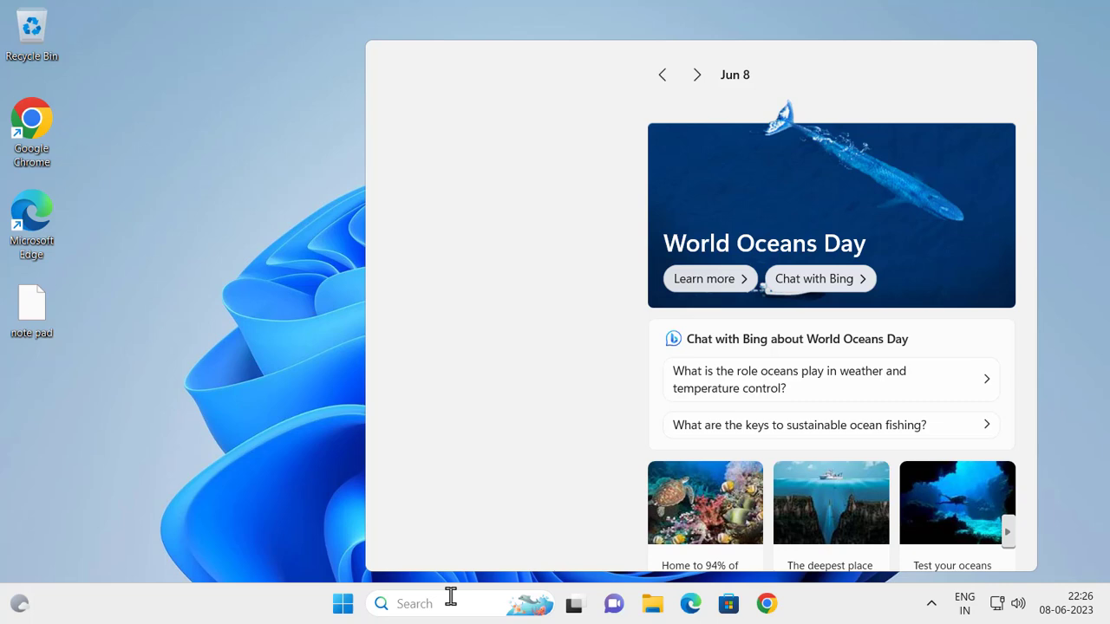
text(inst)
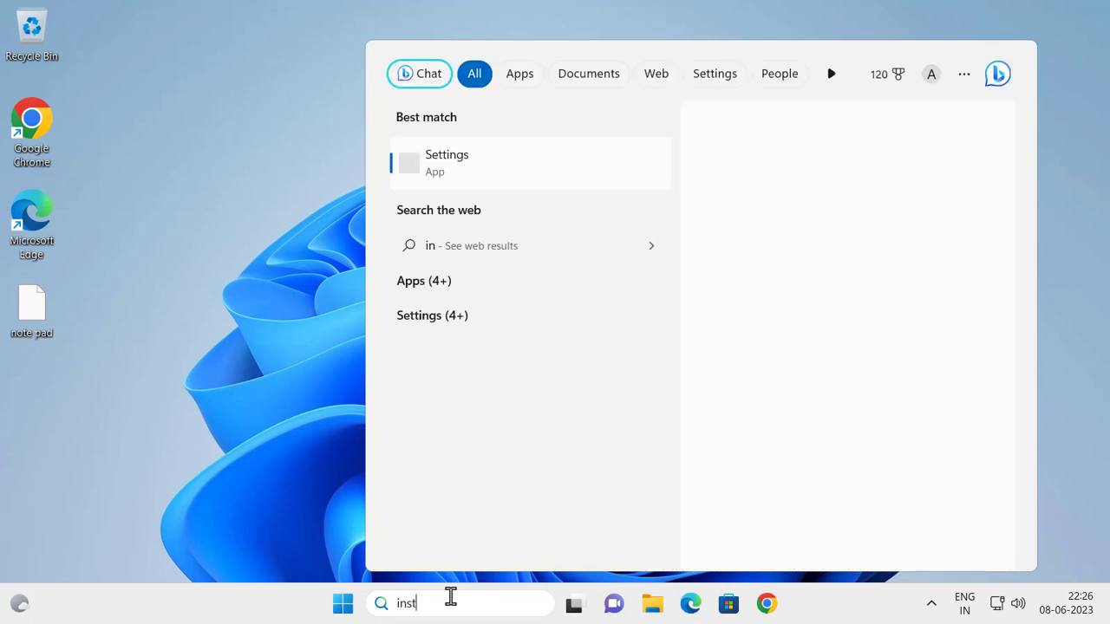
text(alled)
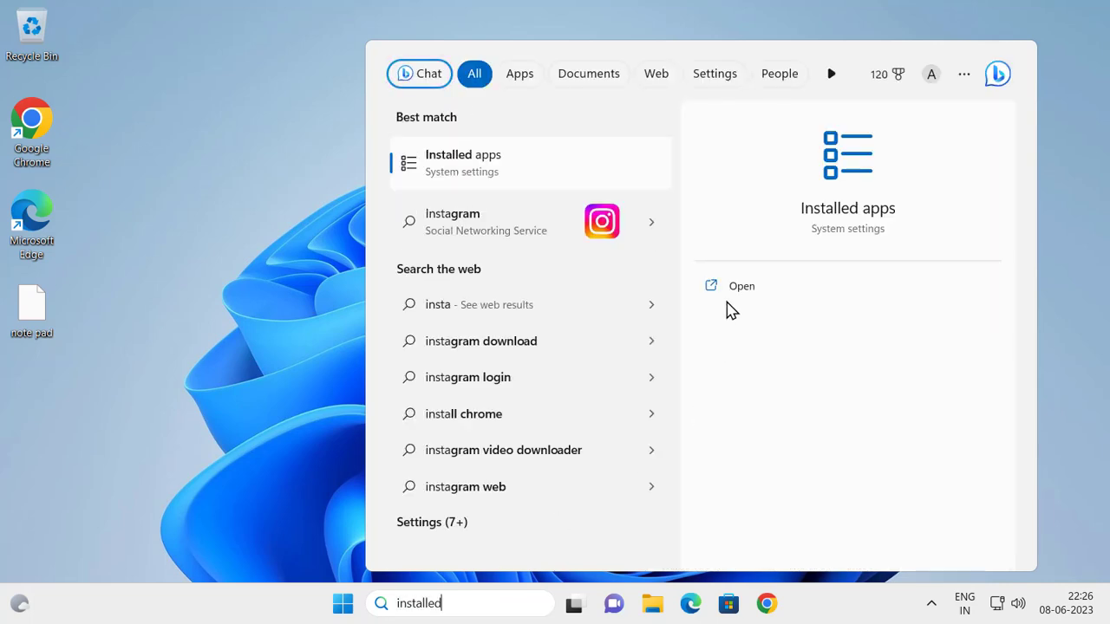
click(727, 299)
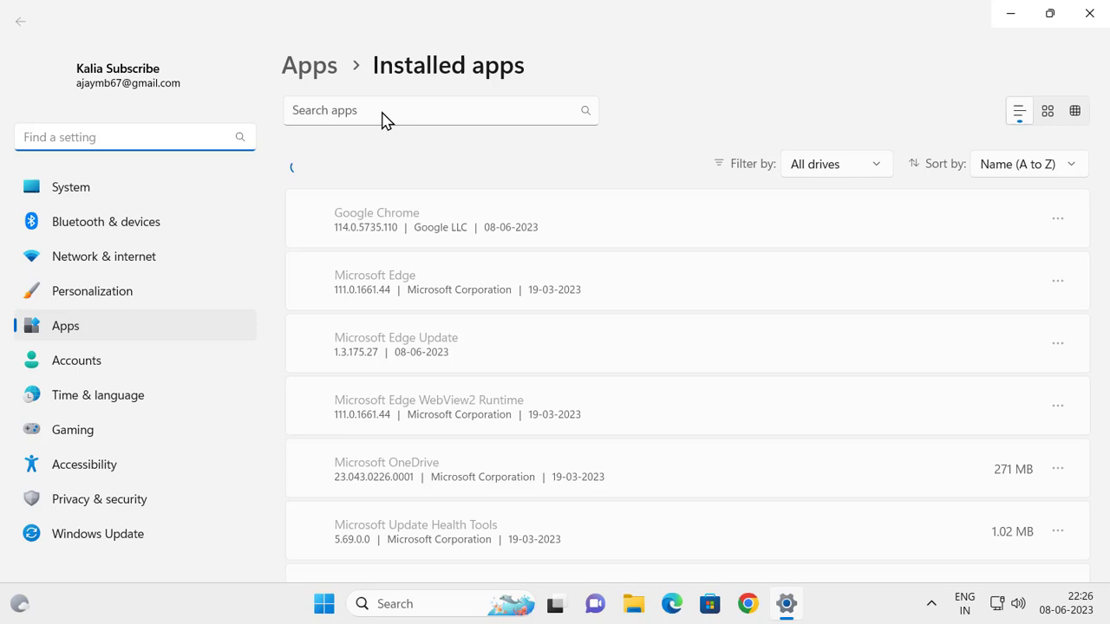
click(344, 114)
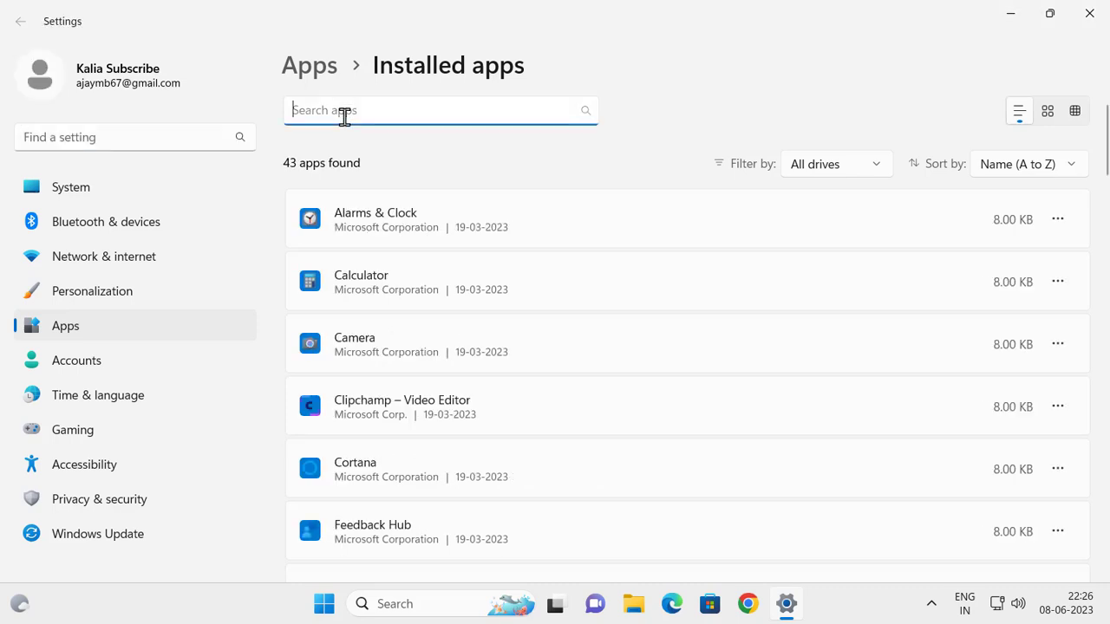
text(c++)
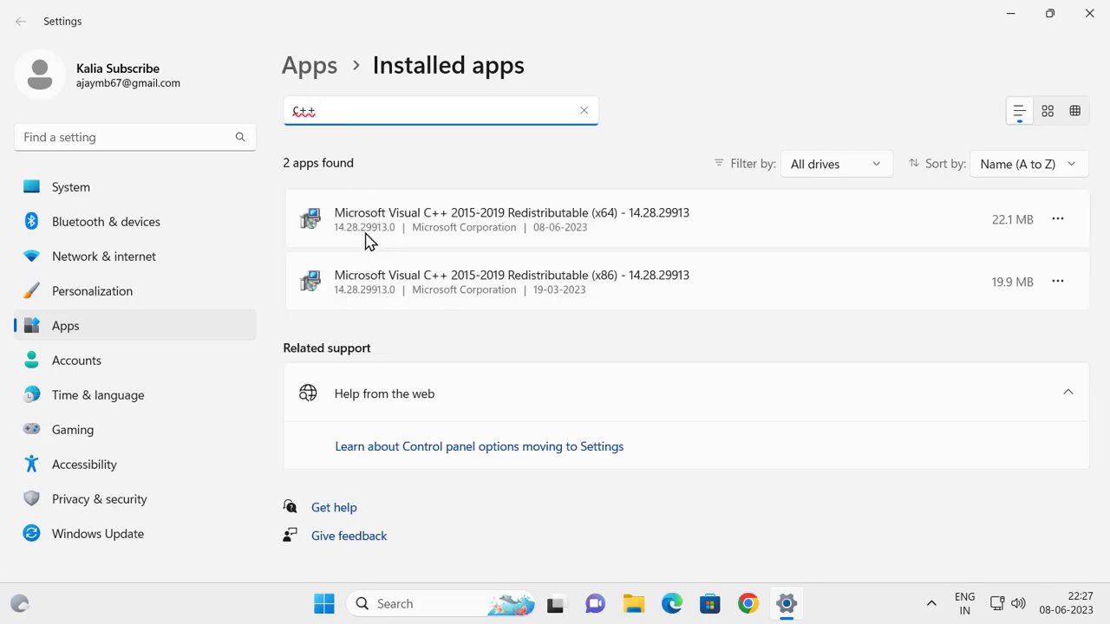
Step: Repair the Microsoft Visual C++ 2015-2019 Redistributable (x64), allowing it to make changes, and close its setup without restarting
click(1057, 220)
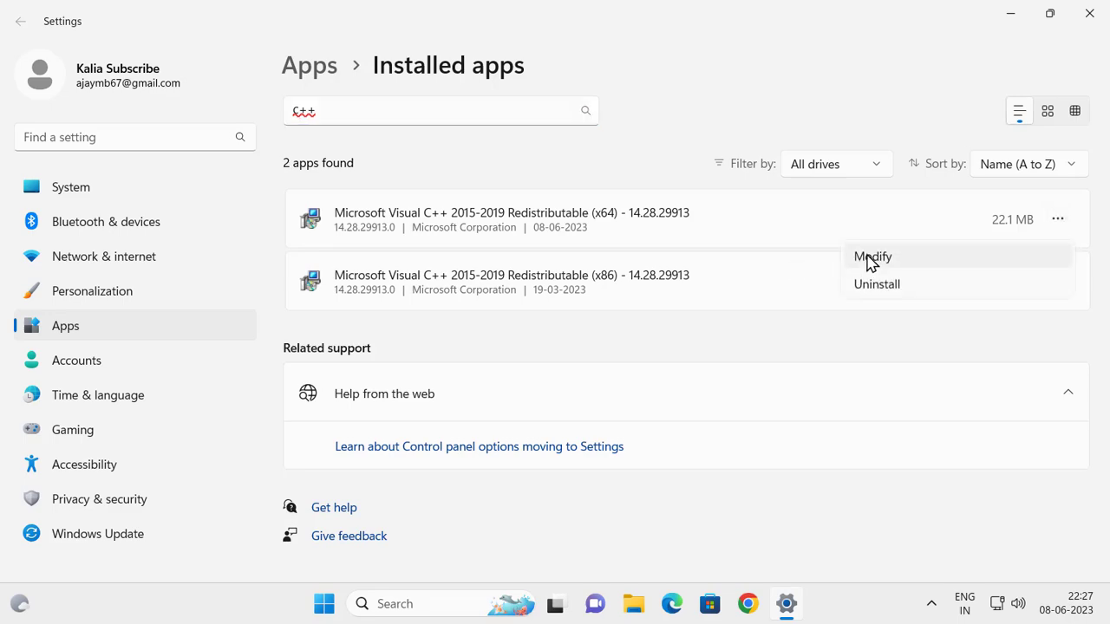
click(871, 258)
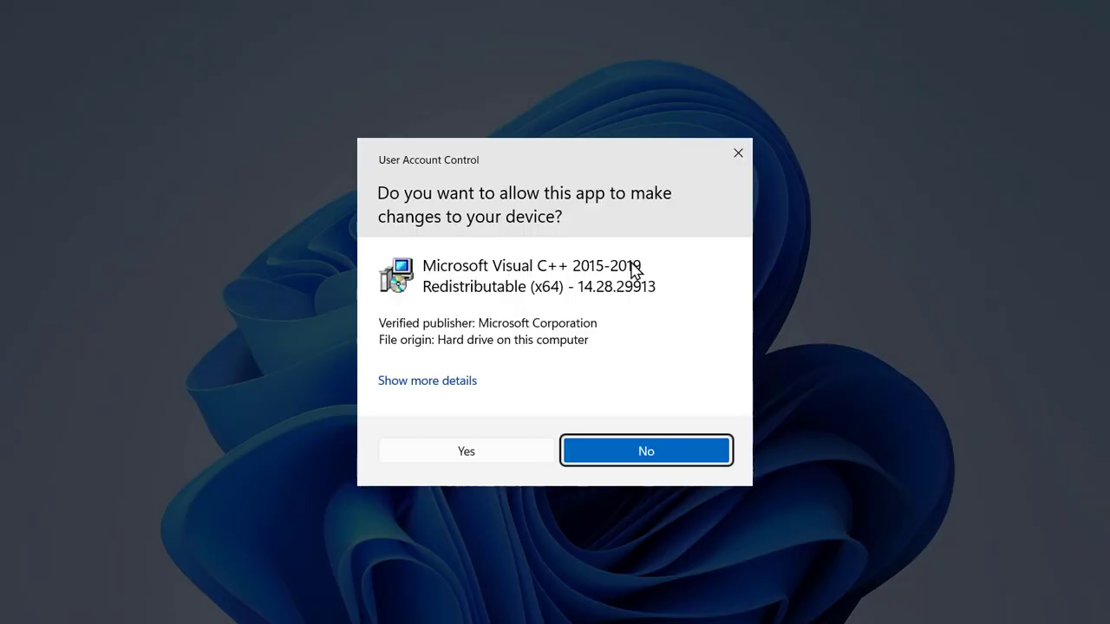
click(521, 445)
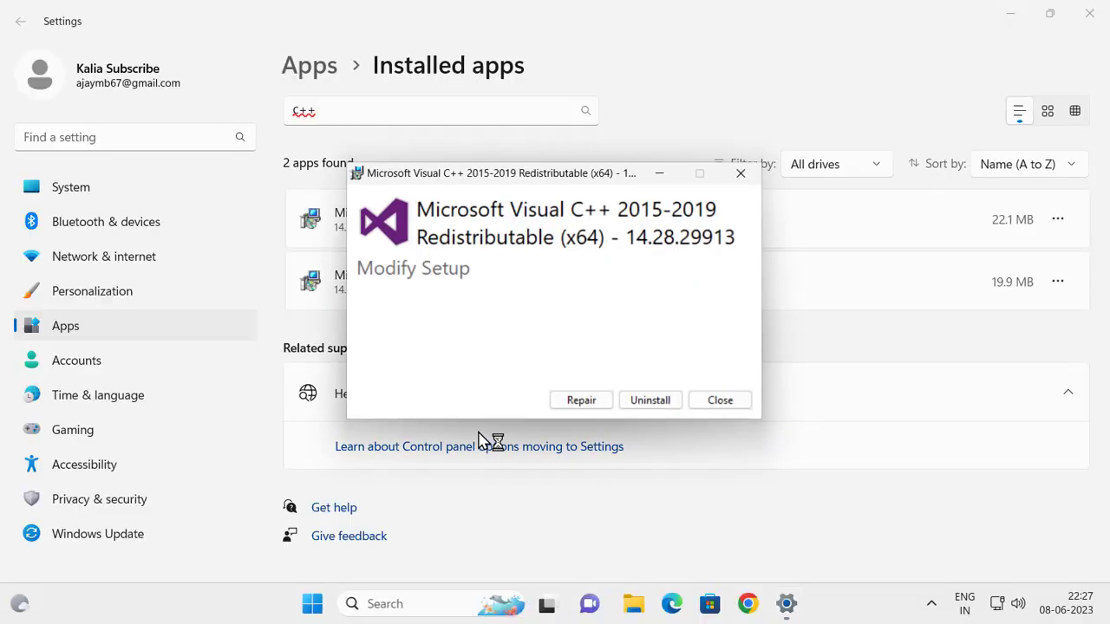
click(578, 402)
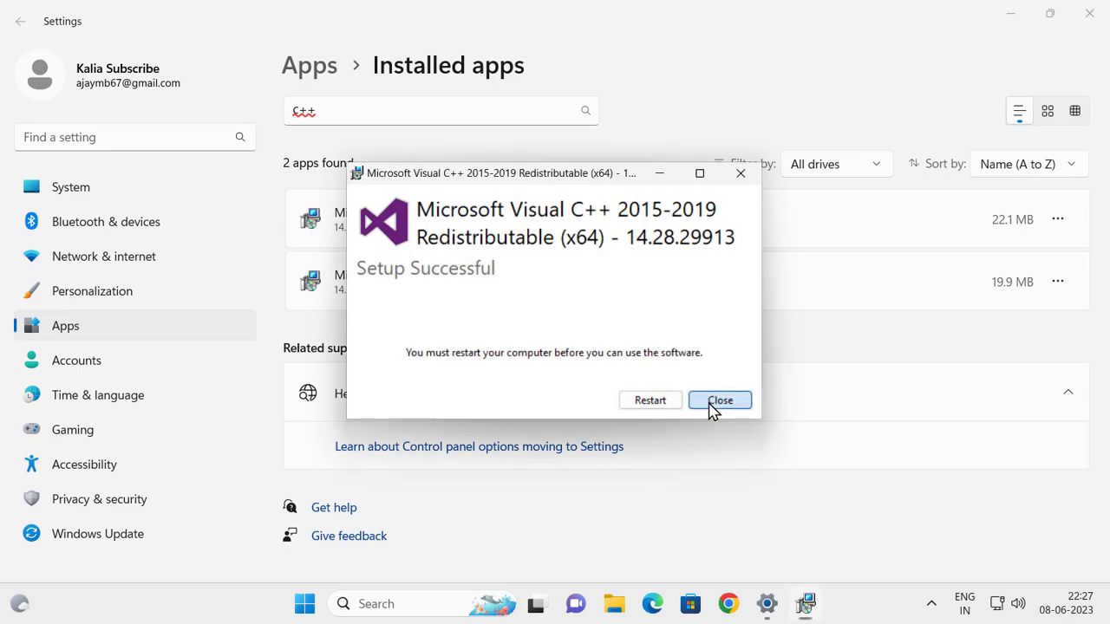
click(709, 408)
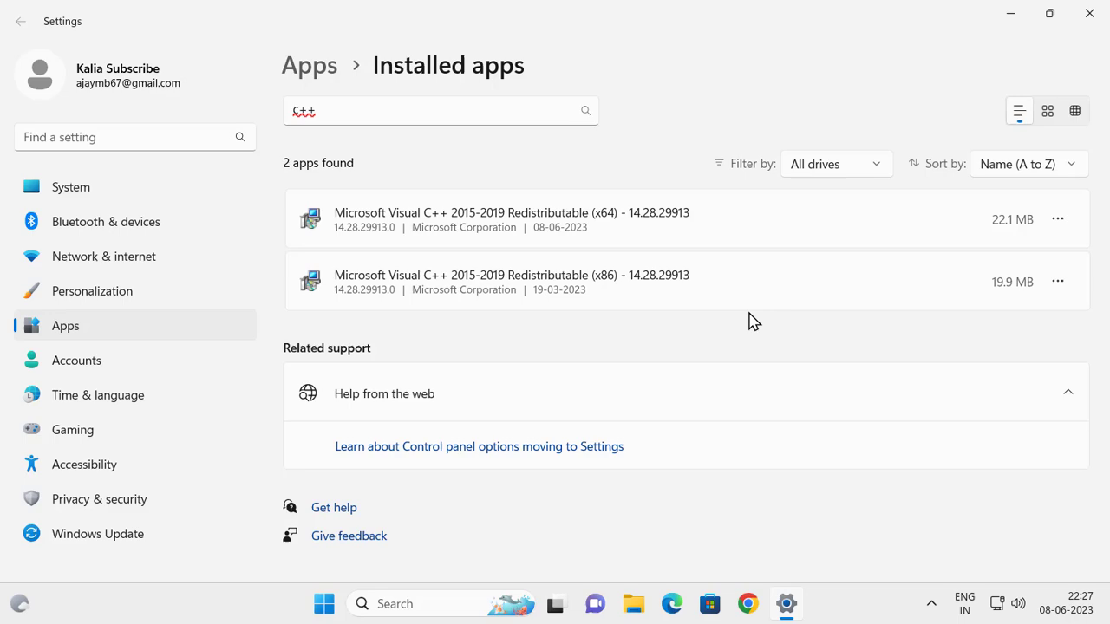
Step: Repair the Microsoft Visual C++ 2015-2019 Redistributable (x86), allowing it to make changes, and close its setup and the Settings window
click(1058, 283)
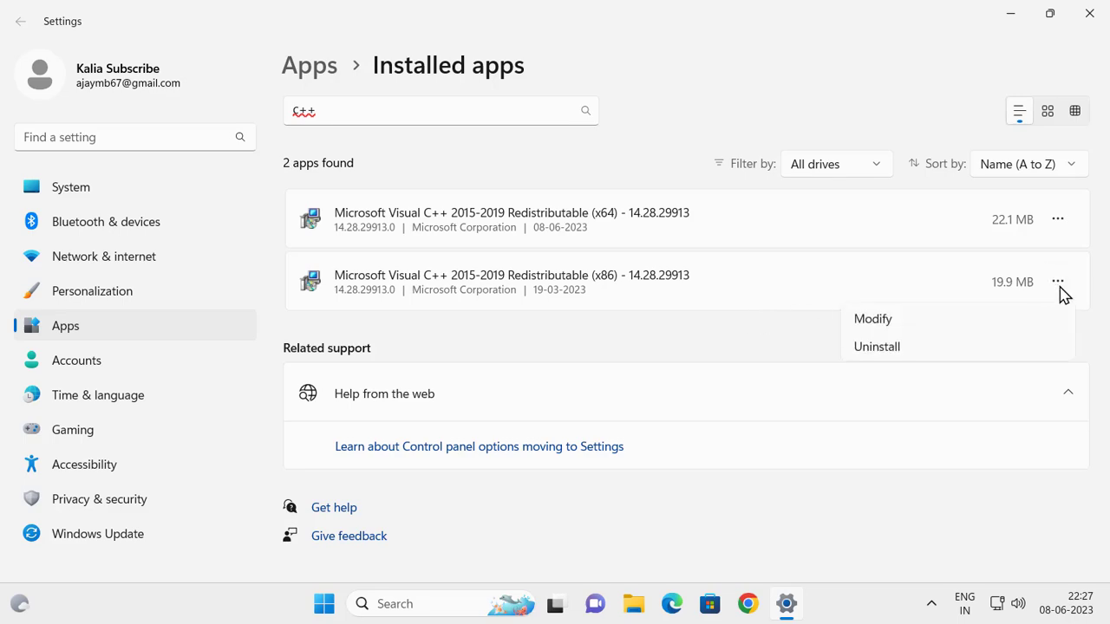
click(887, 321)
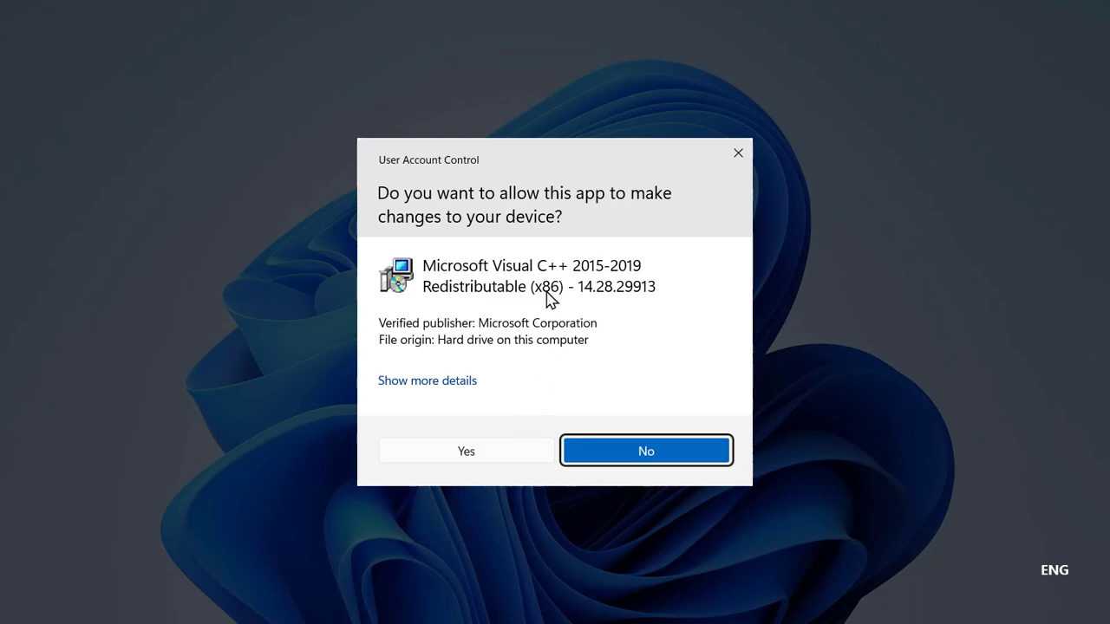
click(513, 442)
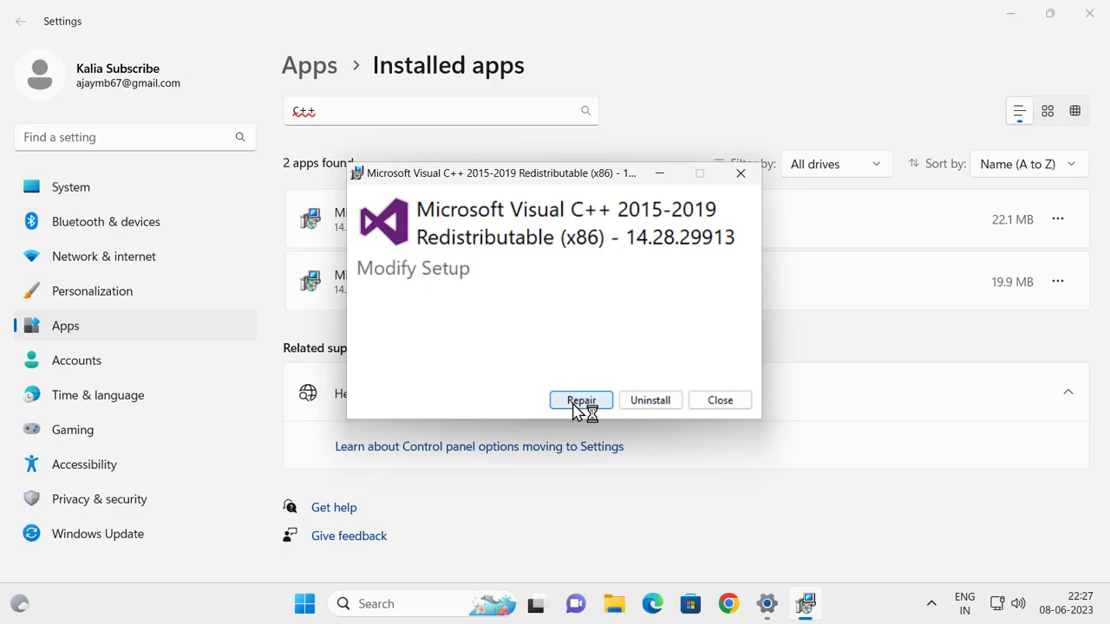
click(581, 402)
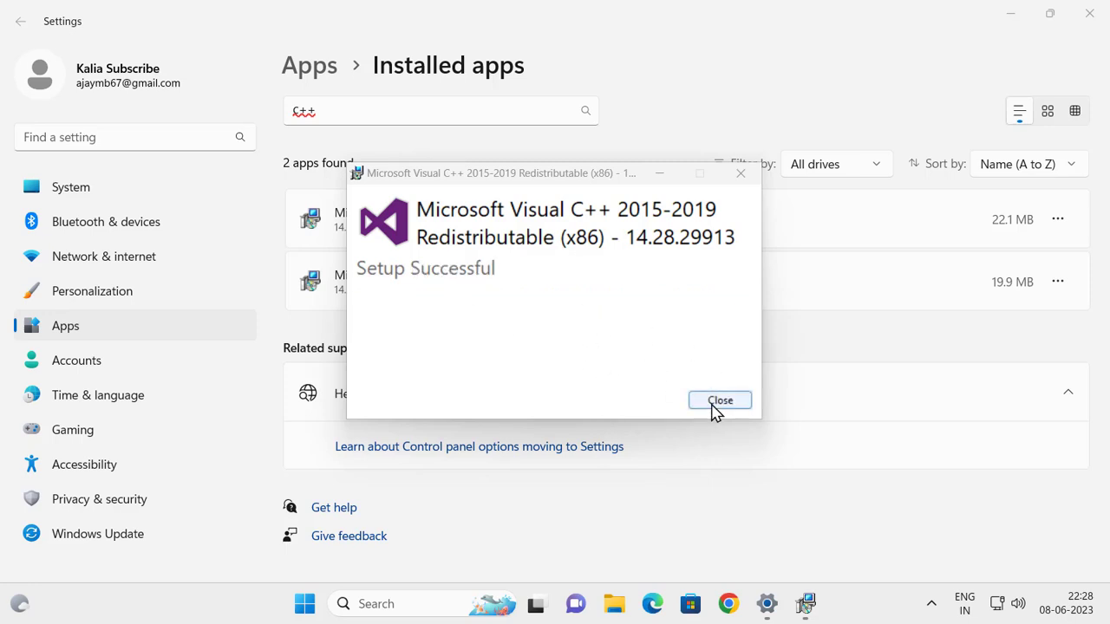
click(713, 409)
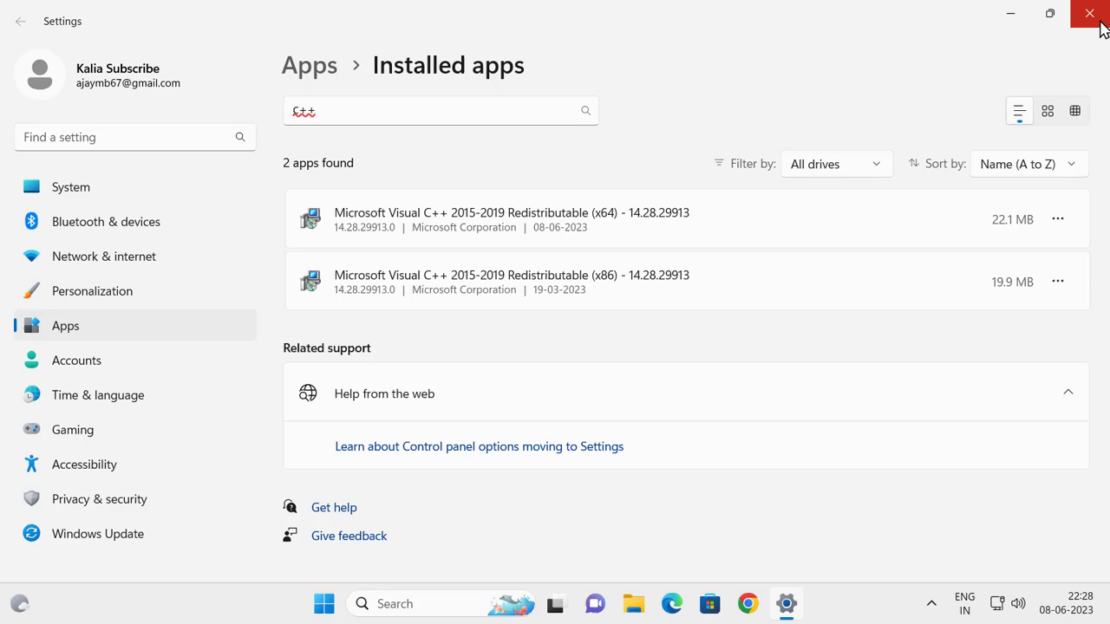
click(1096, 25)
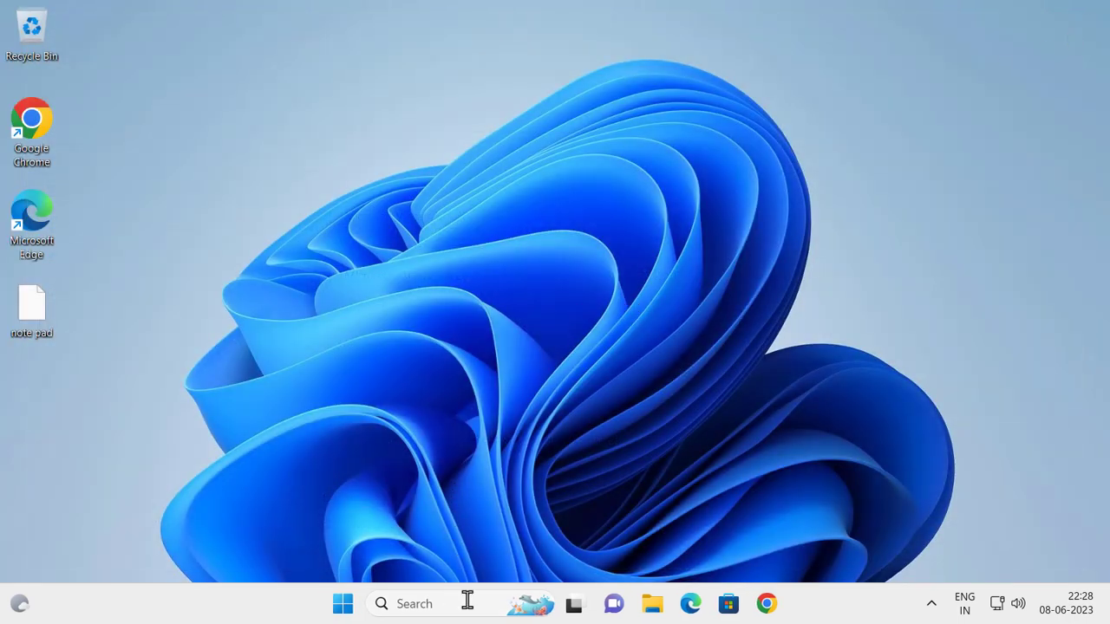
Step: In Chrome, search Google for directx and download the English DirectX End-User Runtime Web Installer from Microsoft's page
click(768, 607)
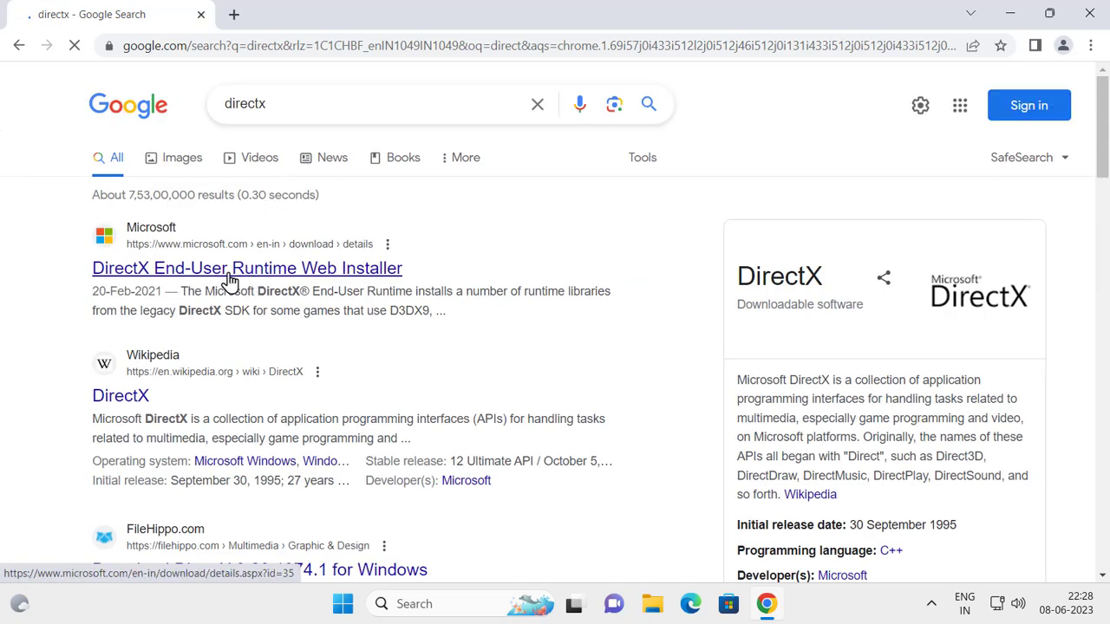
click(291, 273)
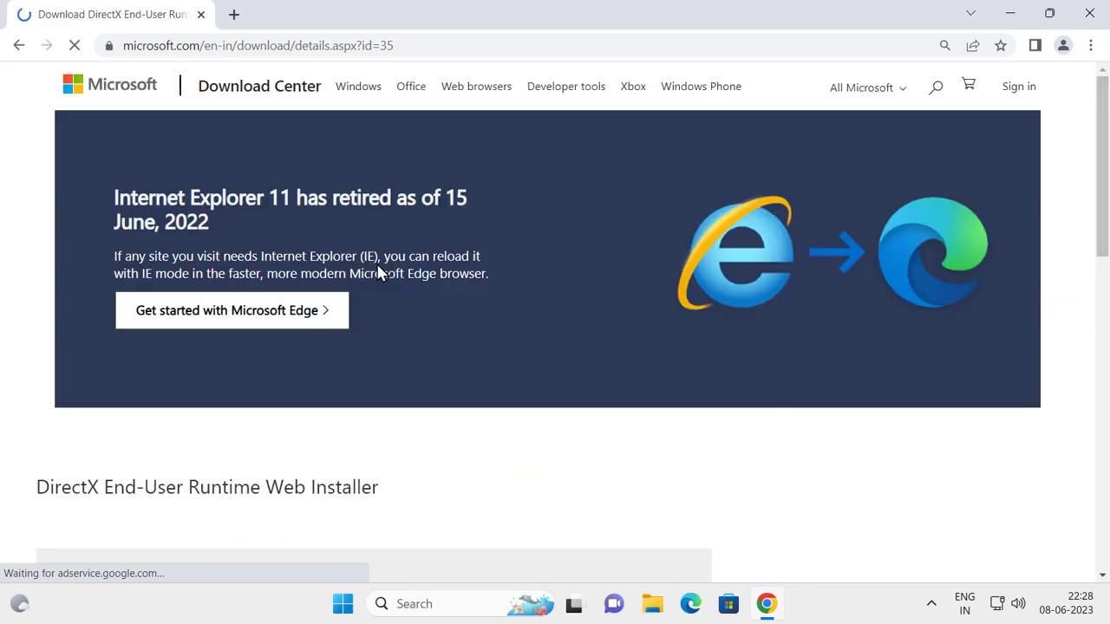
scroll(379, 272, down, 2)
scroll(379, 272, down, 8)
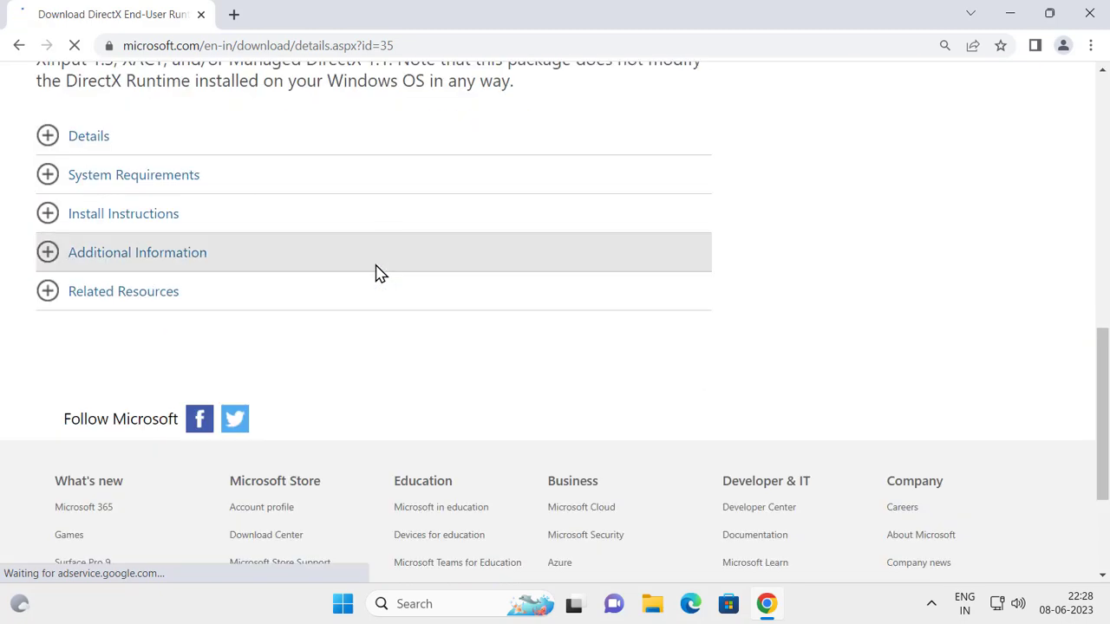
scroll(376, 276, up, 5)
scroll(379, 282, up, 3)
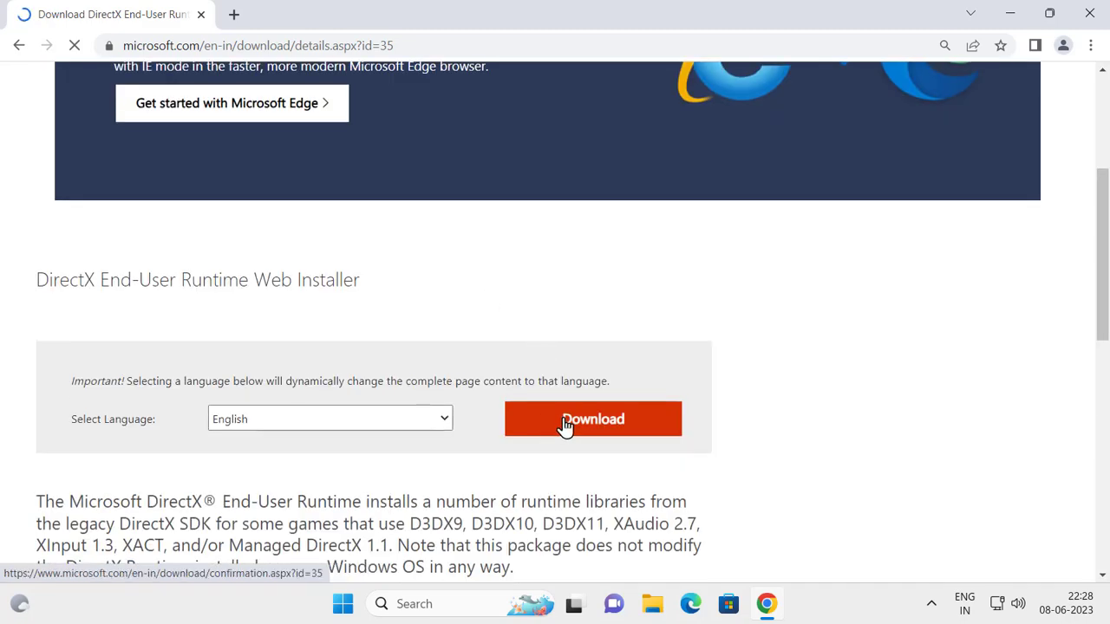
click(438, 422)
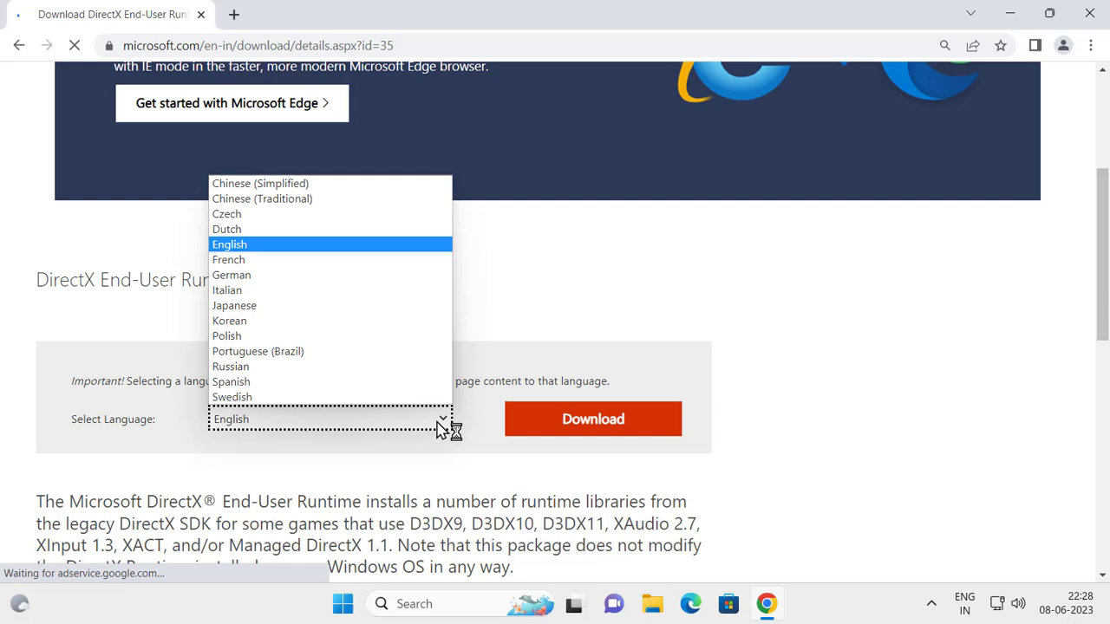
click(444, 424)
click(574, 419)
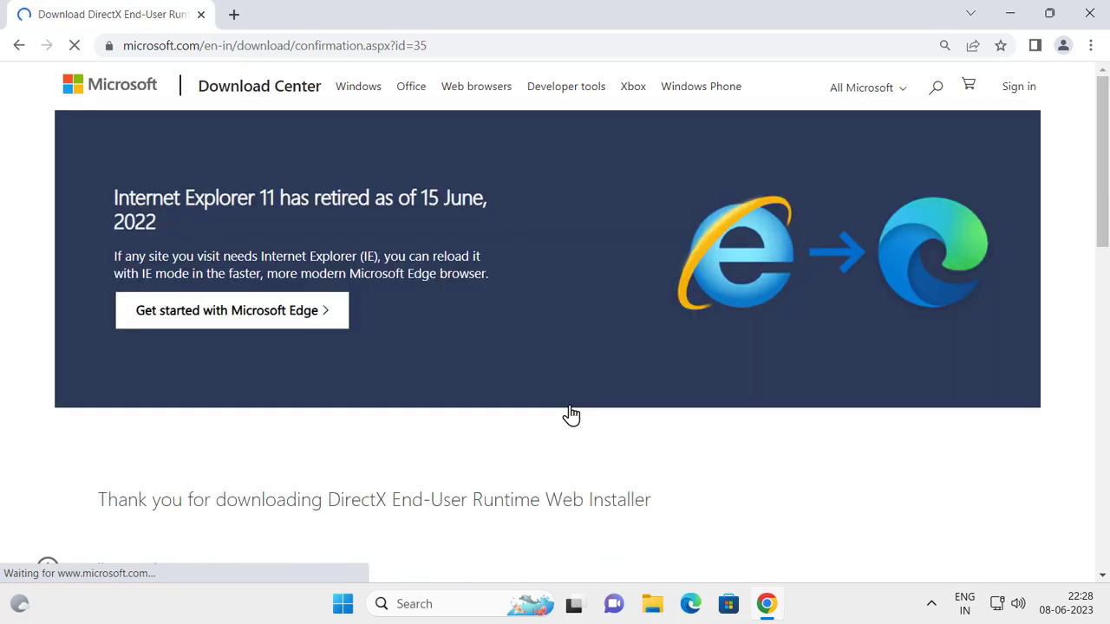
scroll(571, 414, down, 4)
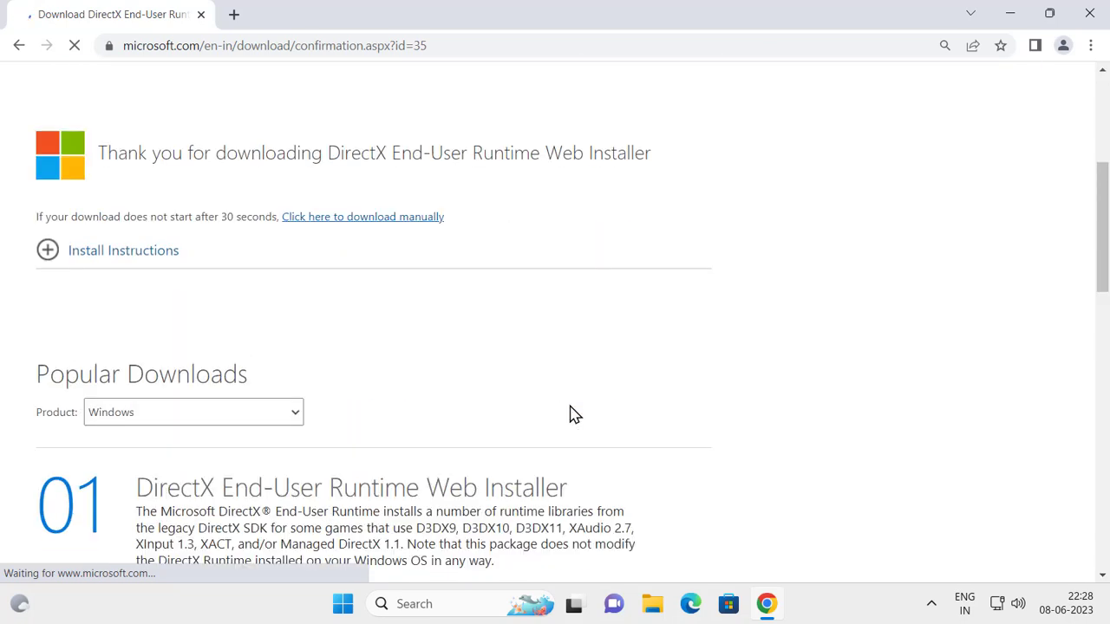
scroll(570, 415, down, 2)
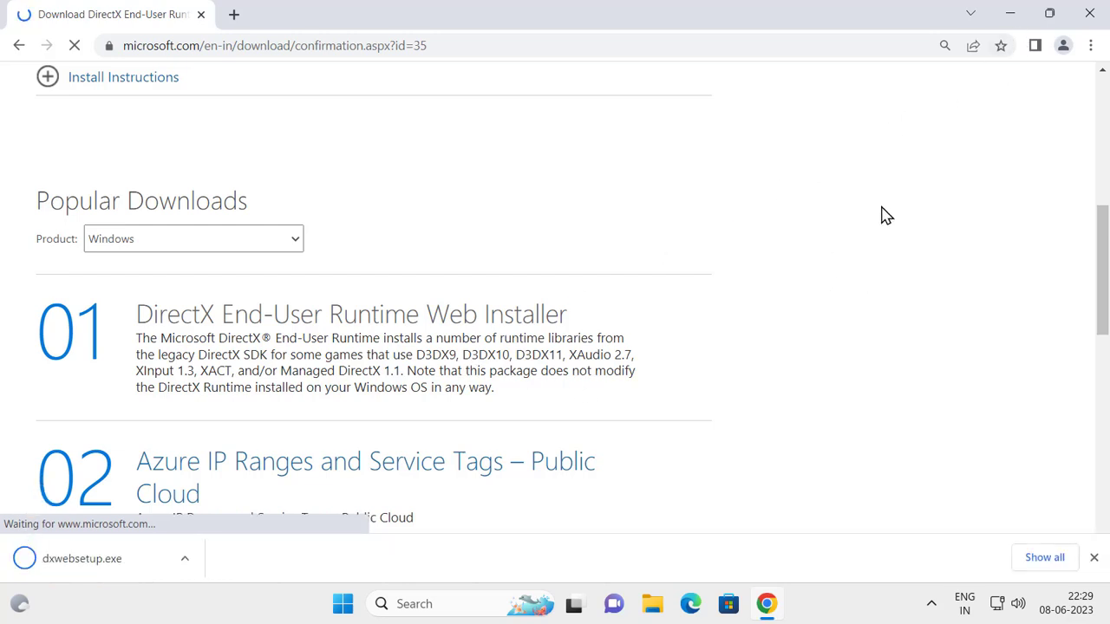
Step: Minimize the browser, run dxwebsetup from the Downloads folder in File Explorer and allow it to make changes to the device
click(1015, 18)
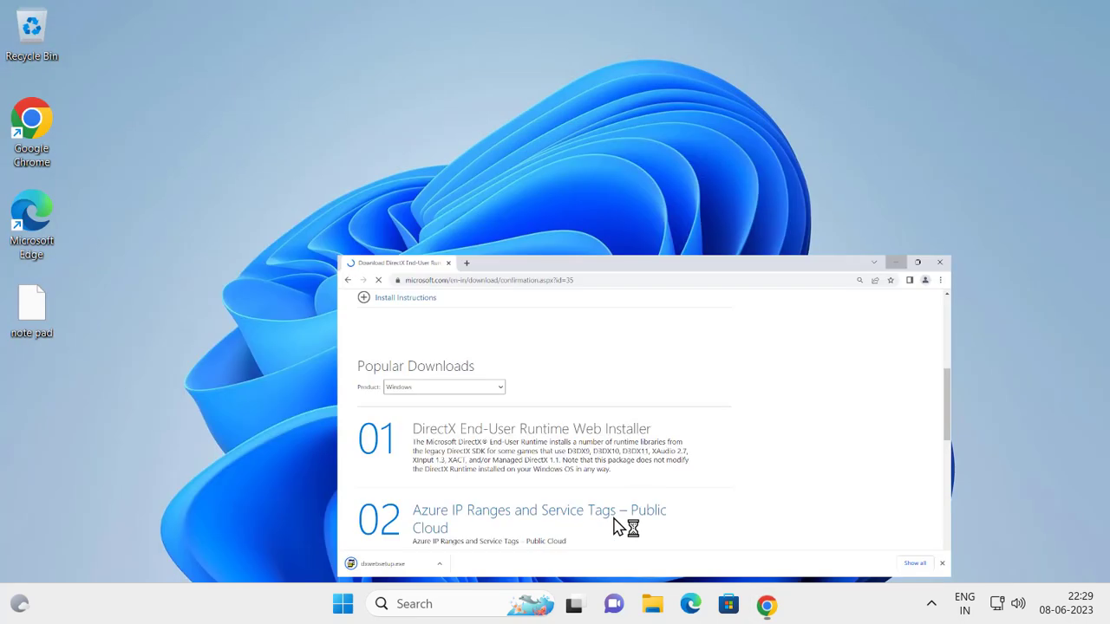
click(654, 605)
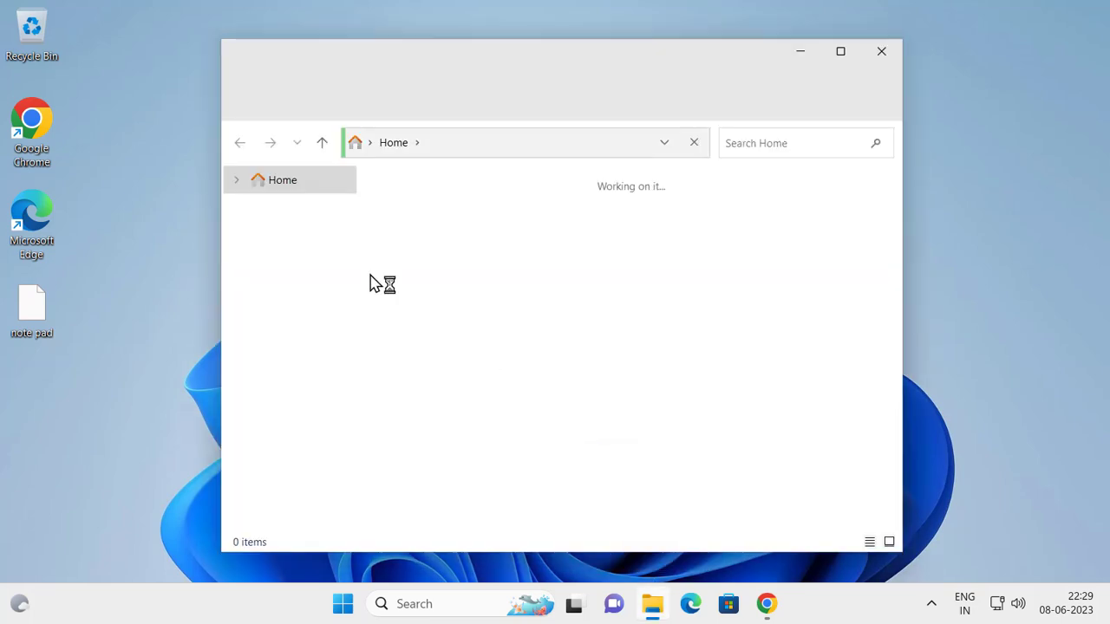
click(313, 293)
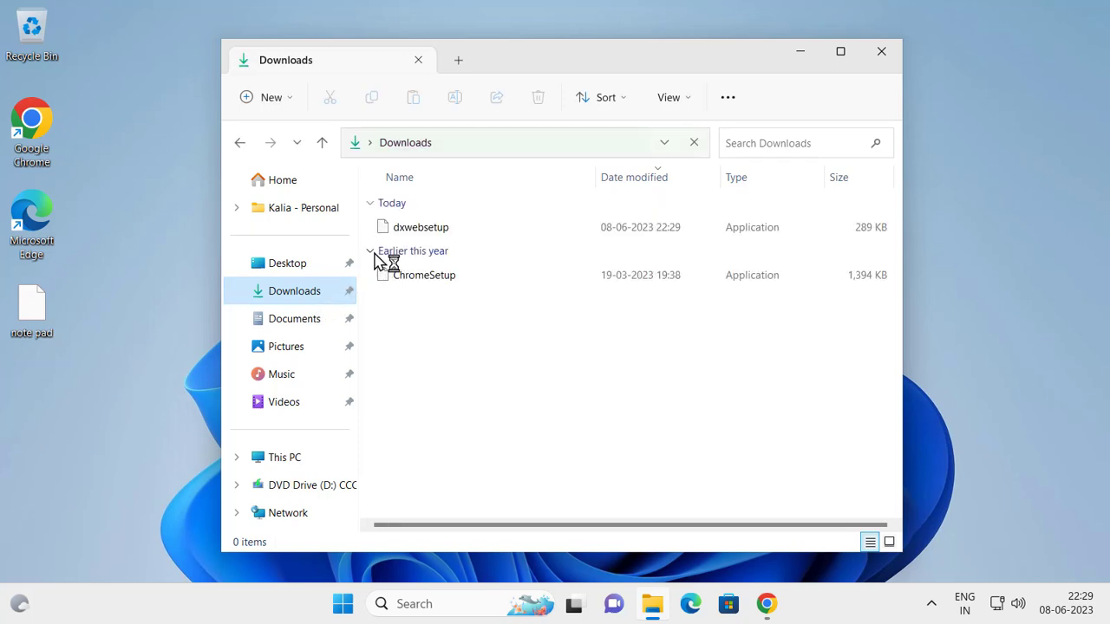
double_click(408, 238)
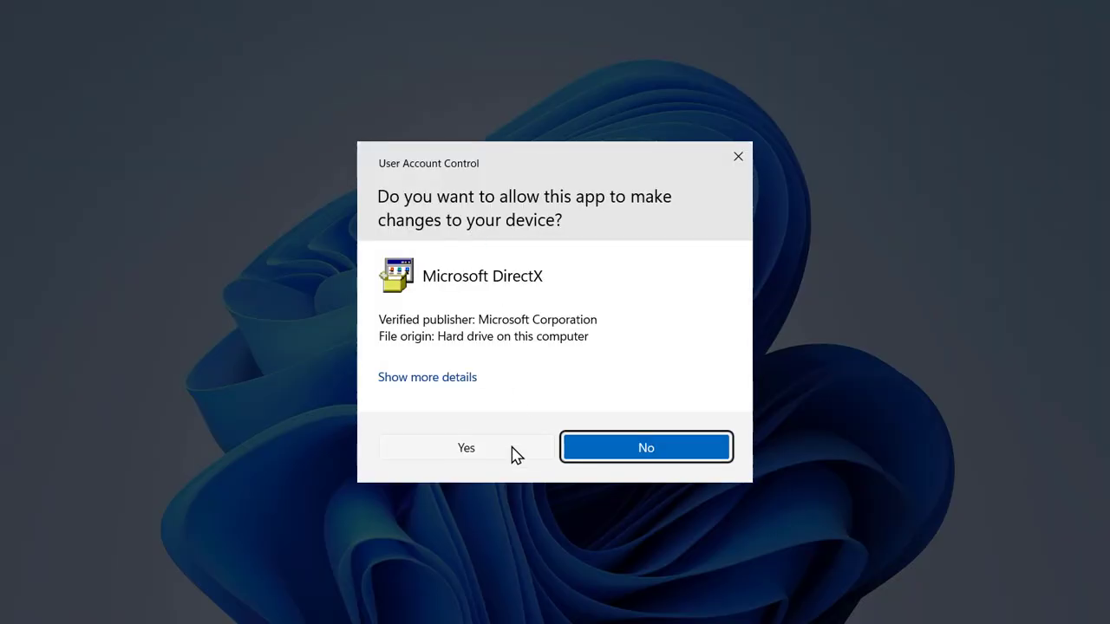
click(511, 452)
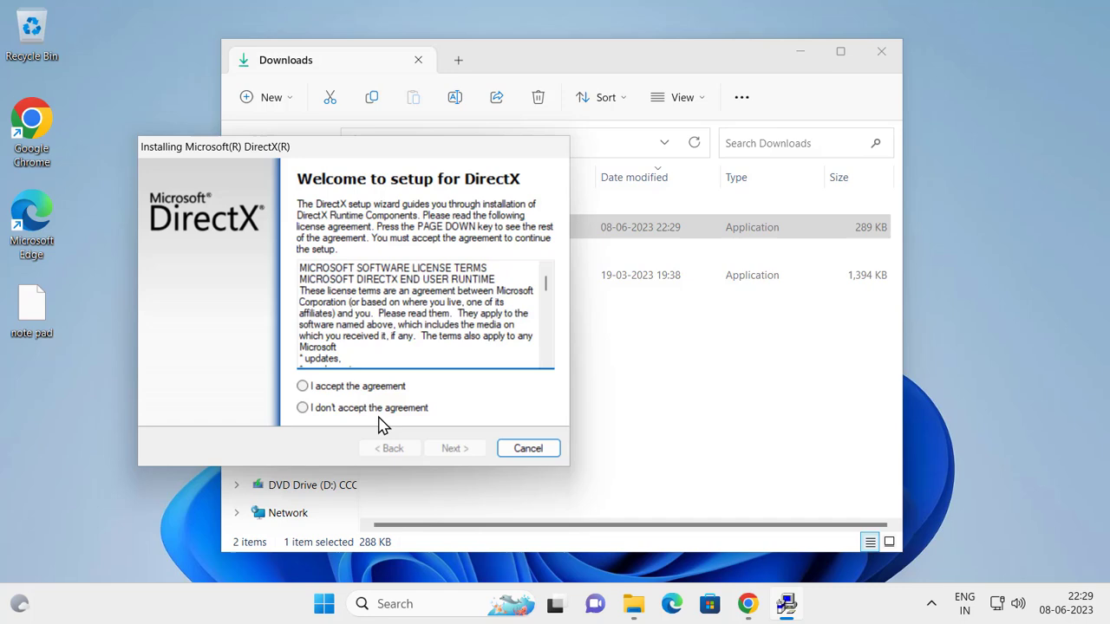
Step: Accept the DirectX license agreement, deselect installing the Bing Bar and continue the setup
click(343, 388)
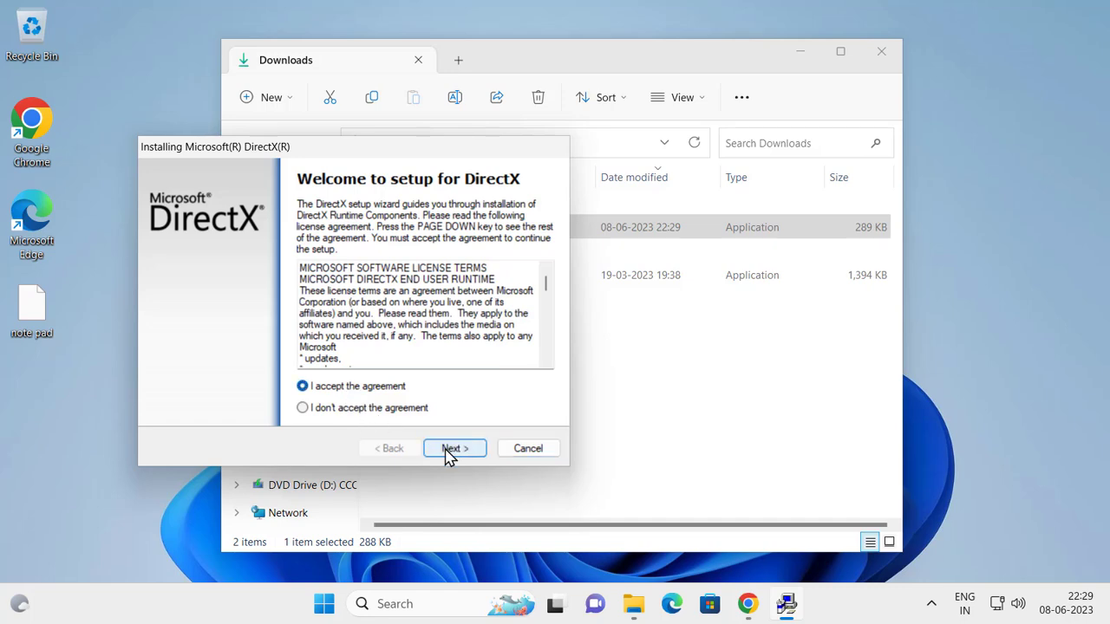
click(456, 450)
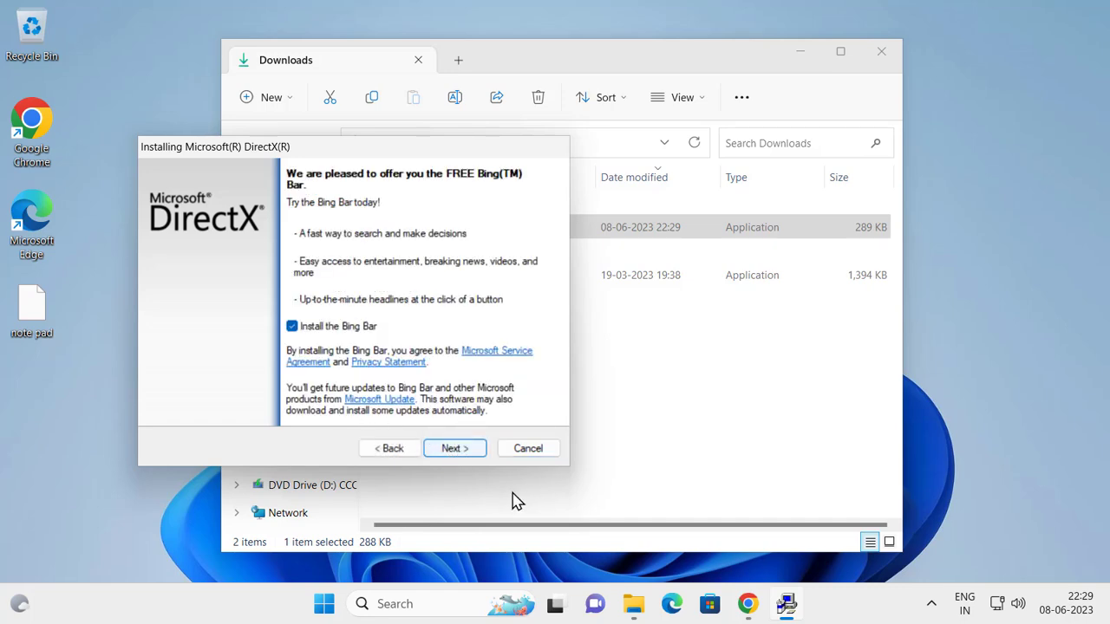
click(299, 330)
click(454, 449)
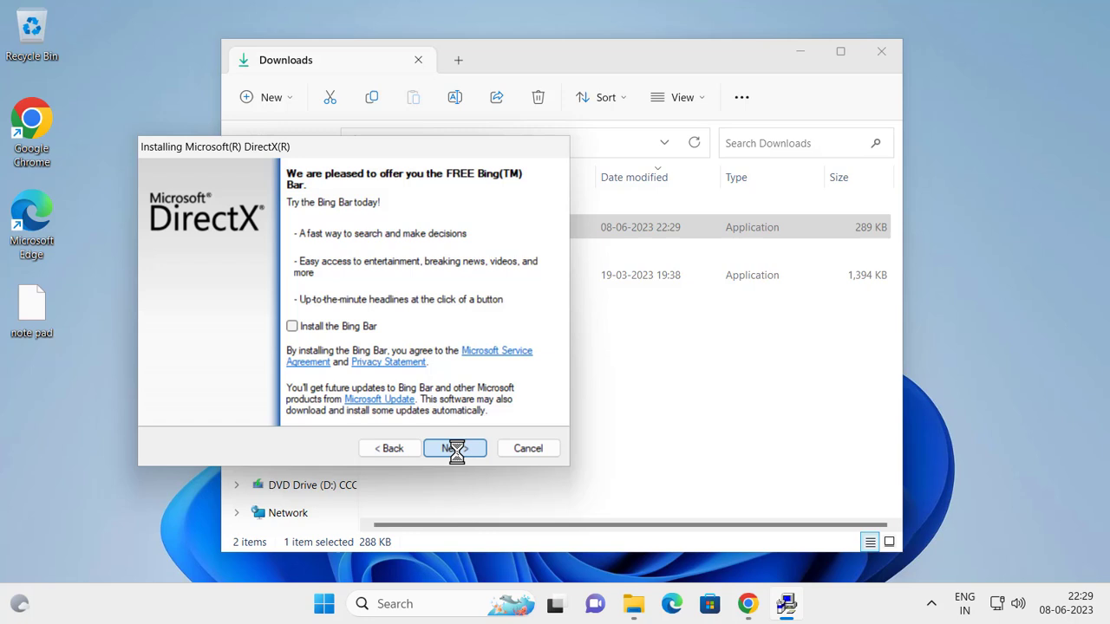